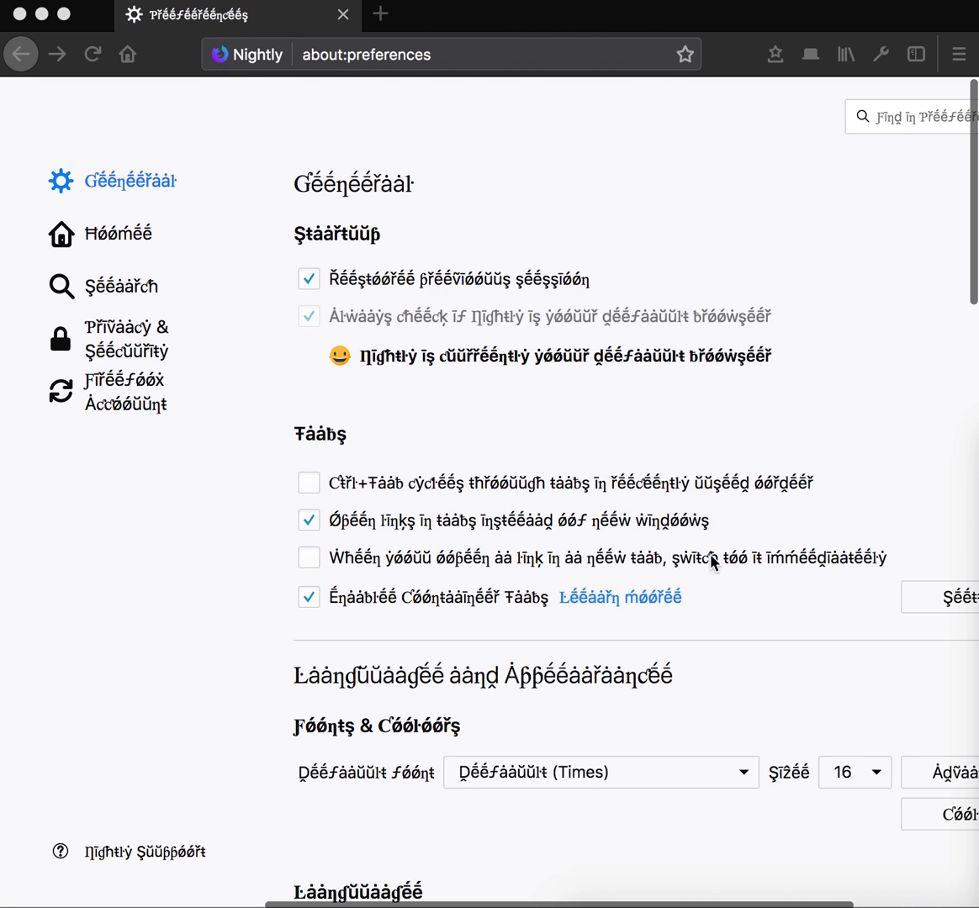
scroll(645, 503, down, 2)
scroll(646, 503, right, 2)
scroll(712, 561, down, 1)
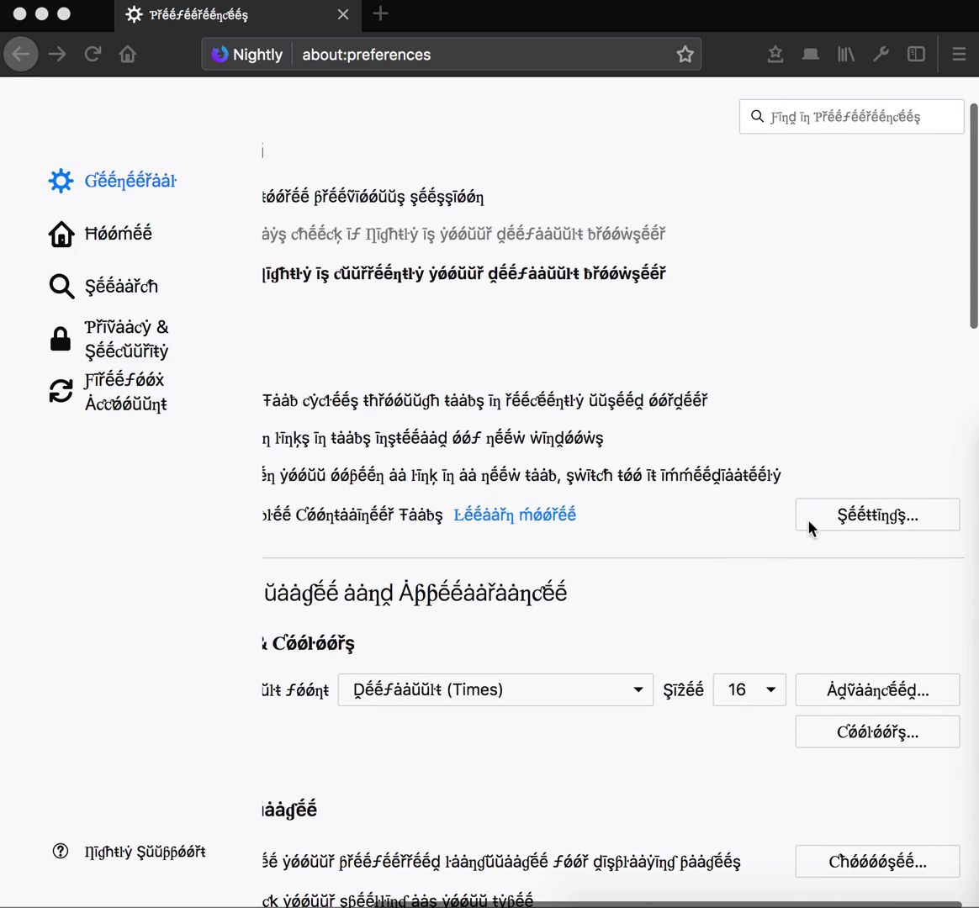
key(ctrl+f)
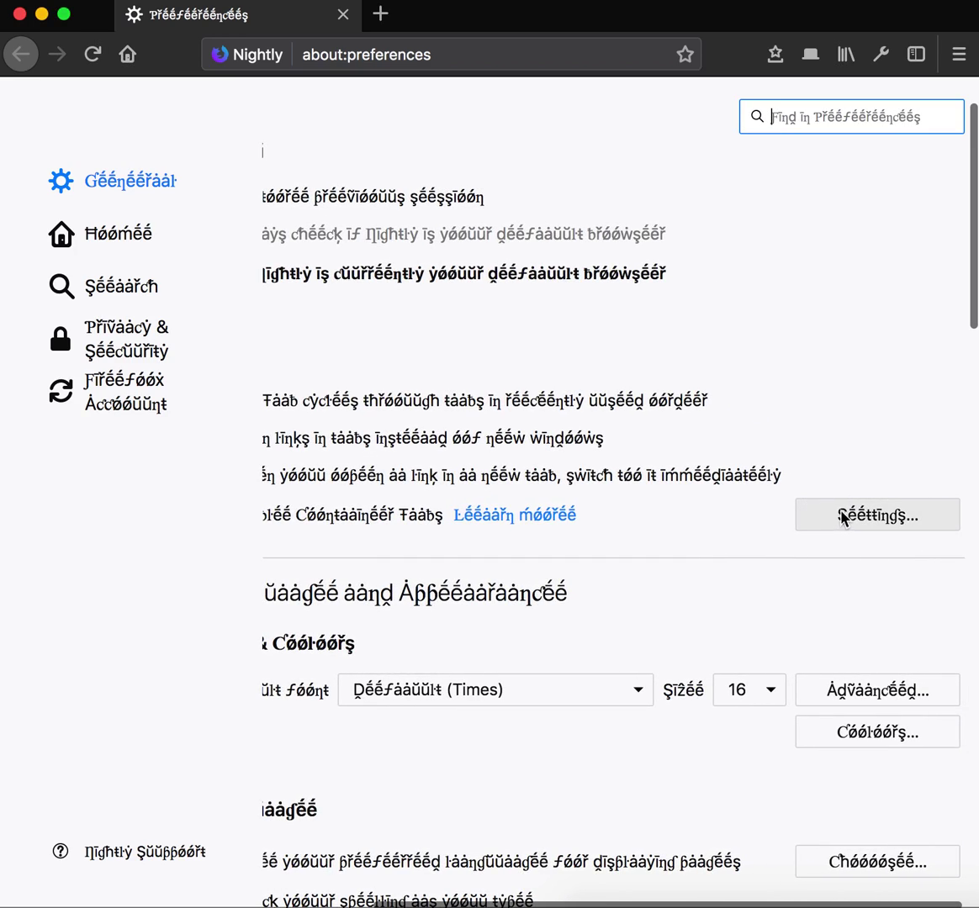
scroll(792, 464, up, 1)
scroll(791, 465, left, 1)
scroll(791, 465, up, 2)
scroll(791, 465, left, 2)
scroll(792, 465, down, 3)
scroll(792, 465, right, 2)
scroll(792, 464, down, 1)
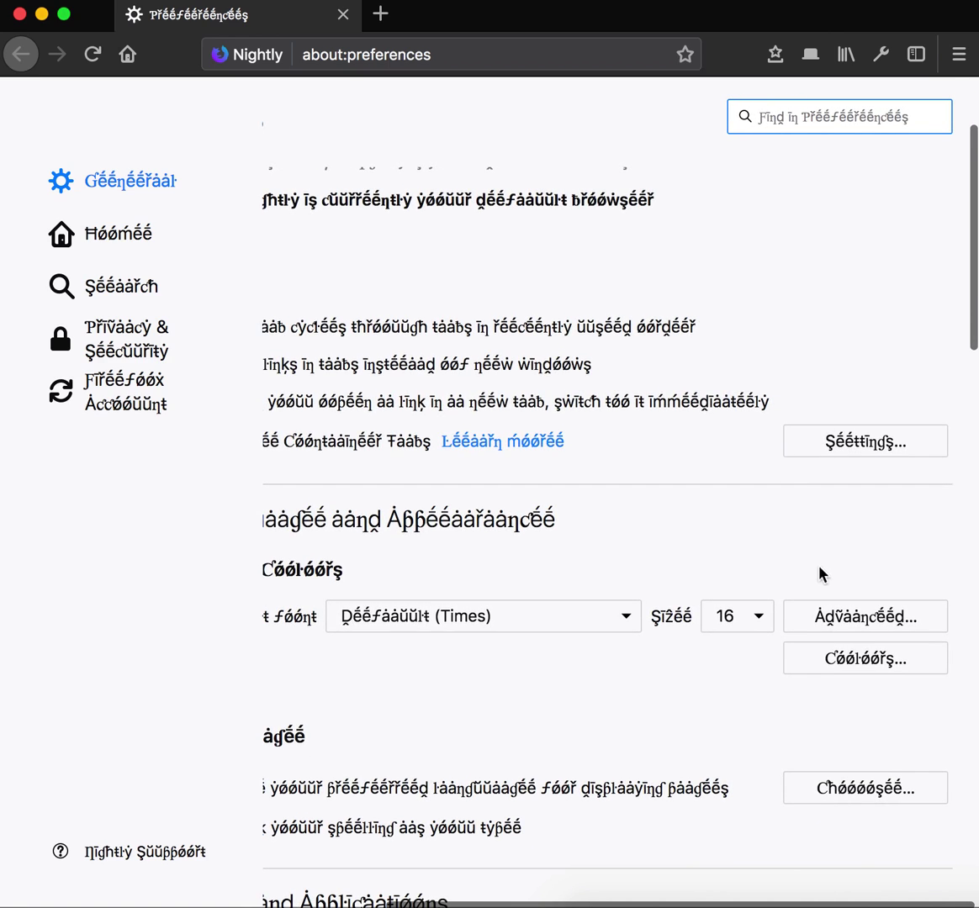
click(844, 618)
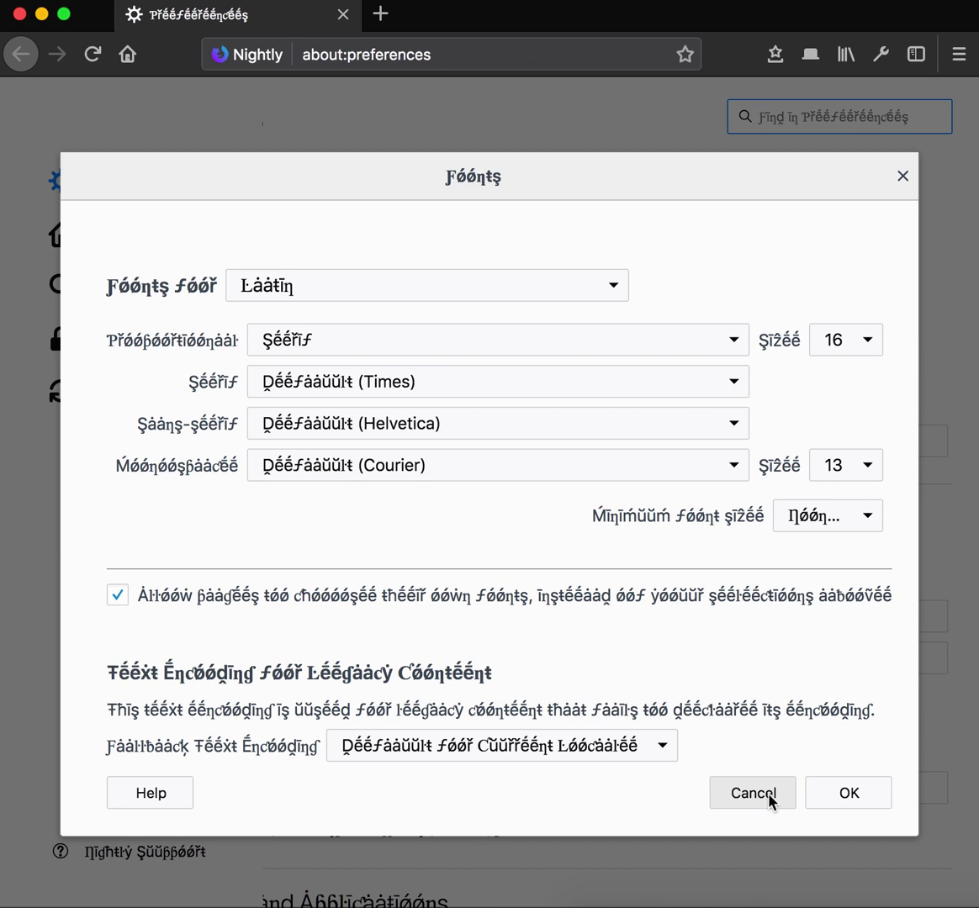
click(771, 801)
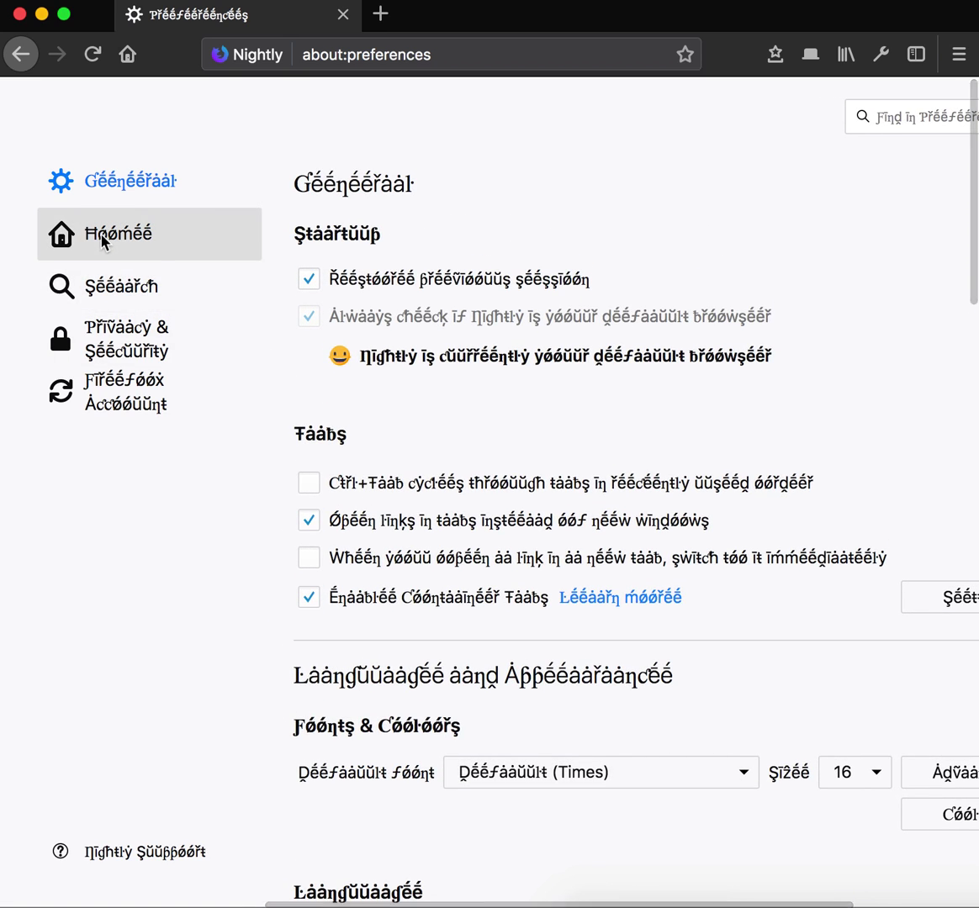
- Switch the preferences view from General to the Search page via the sidebar
click(109, 286)
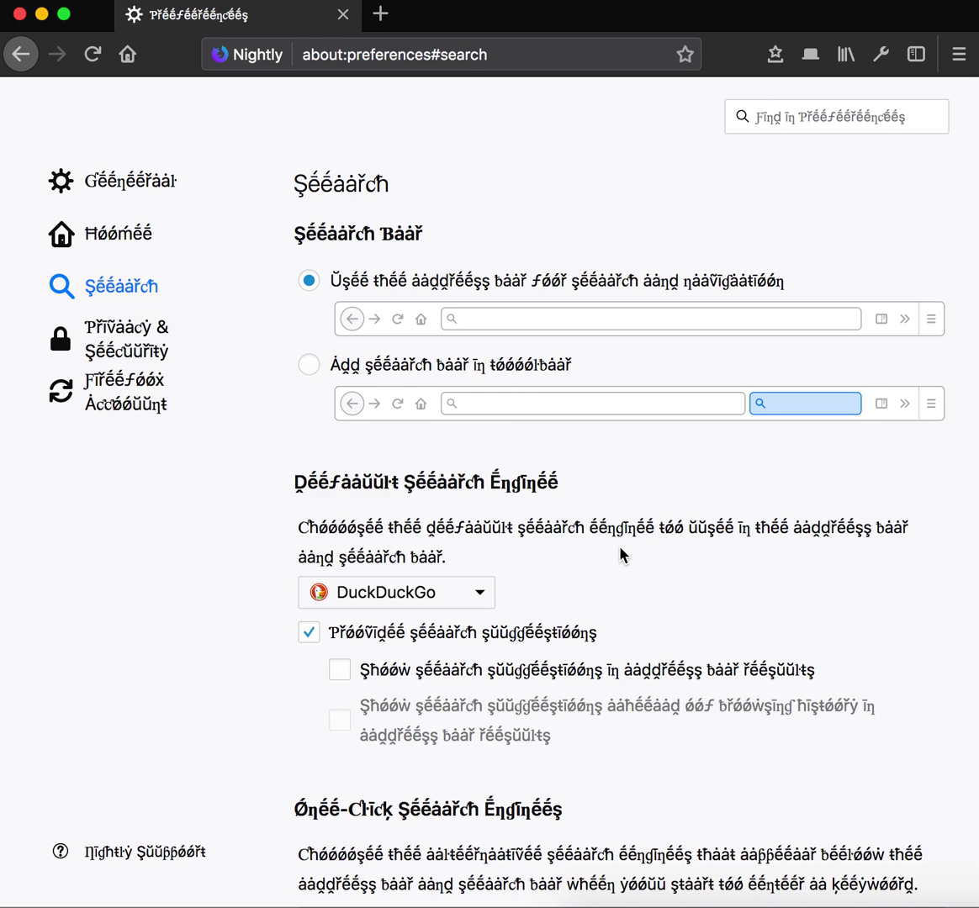
scroll(692, 612, down, 1)
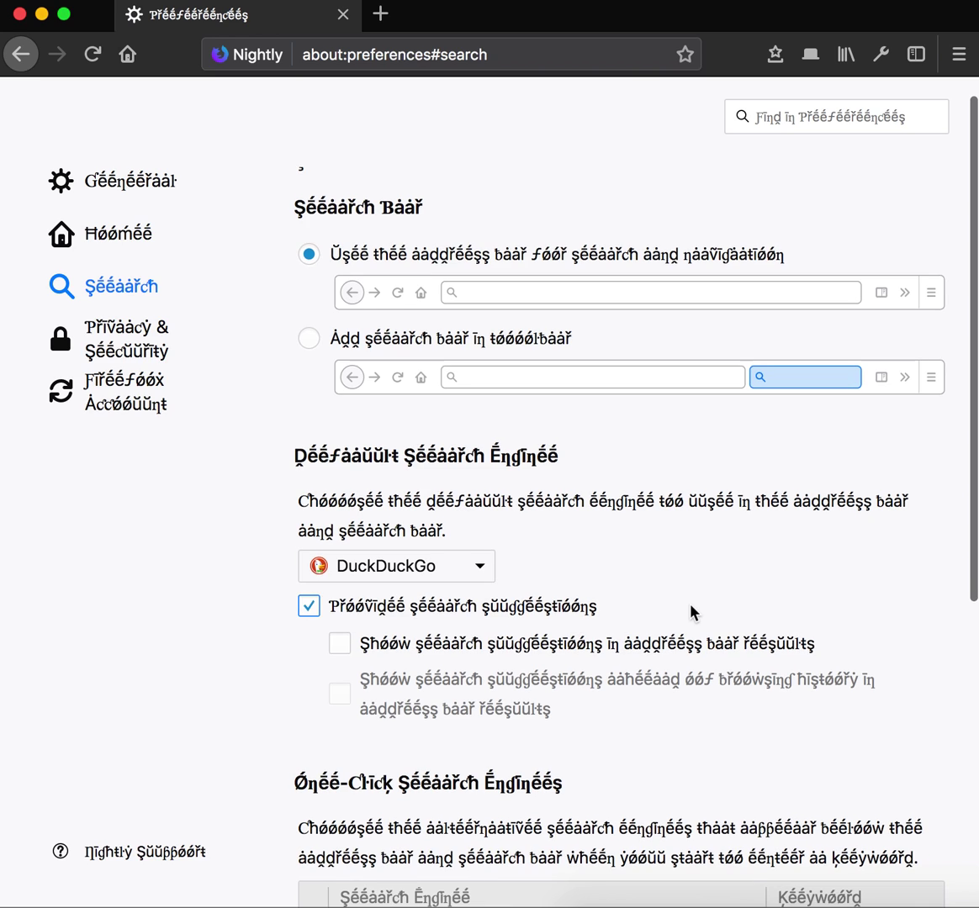
scroll(692, 612, down, 3)
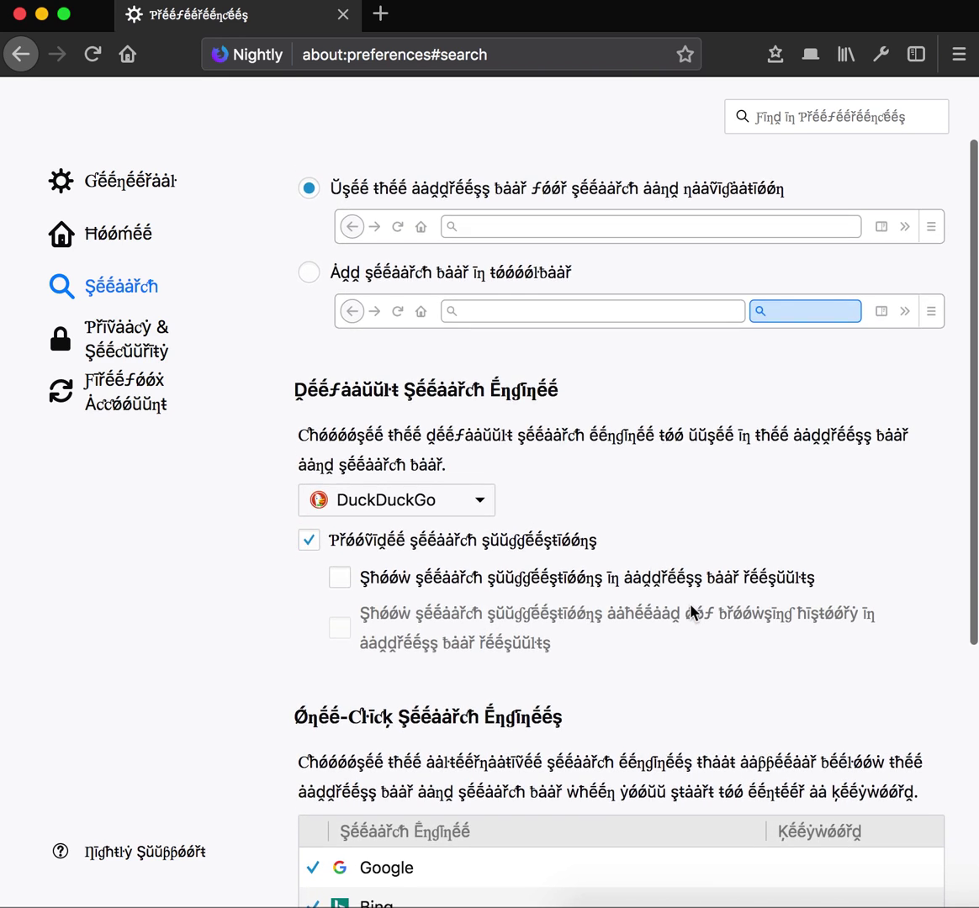
scroll(692, 612, down, 1)
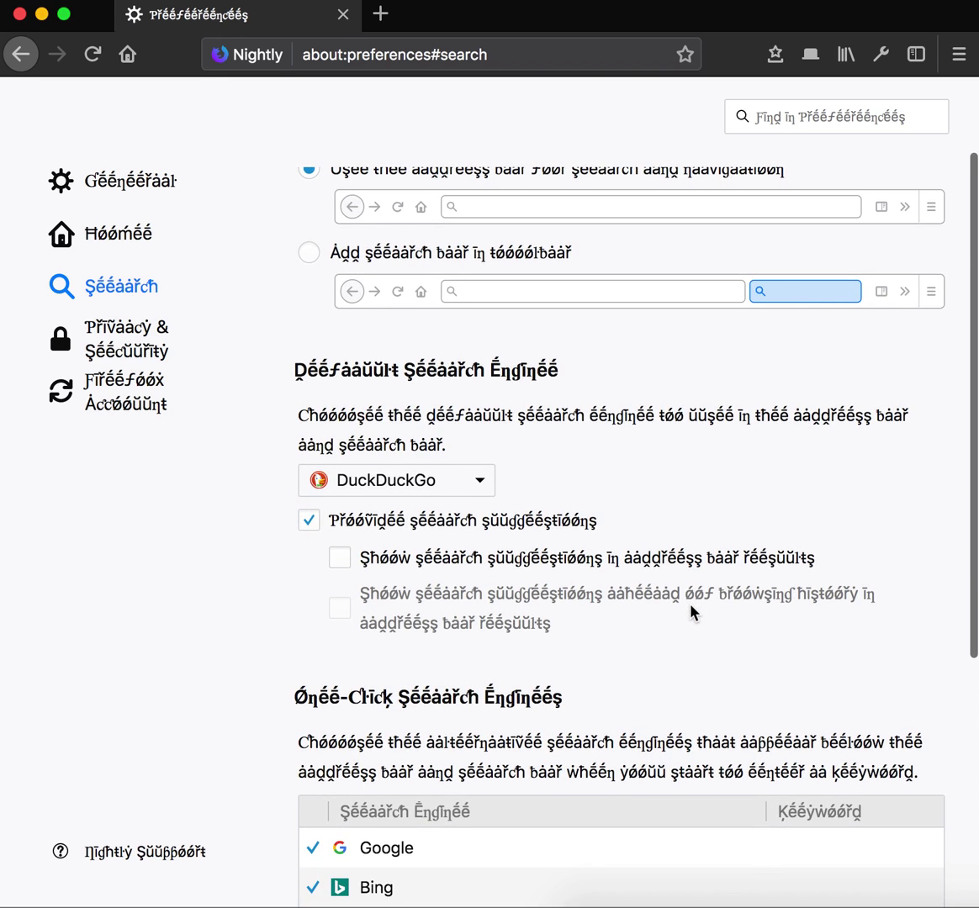
scroll(692, 612, up, 4)
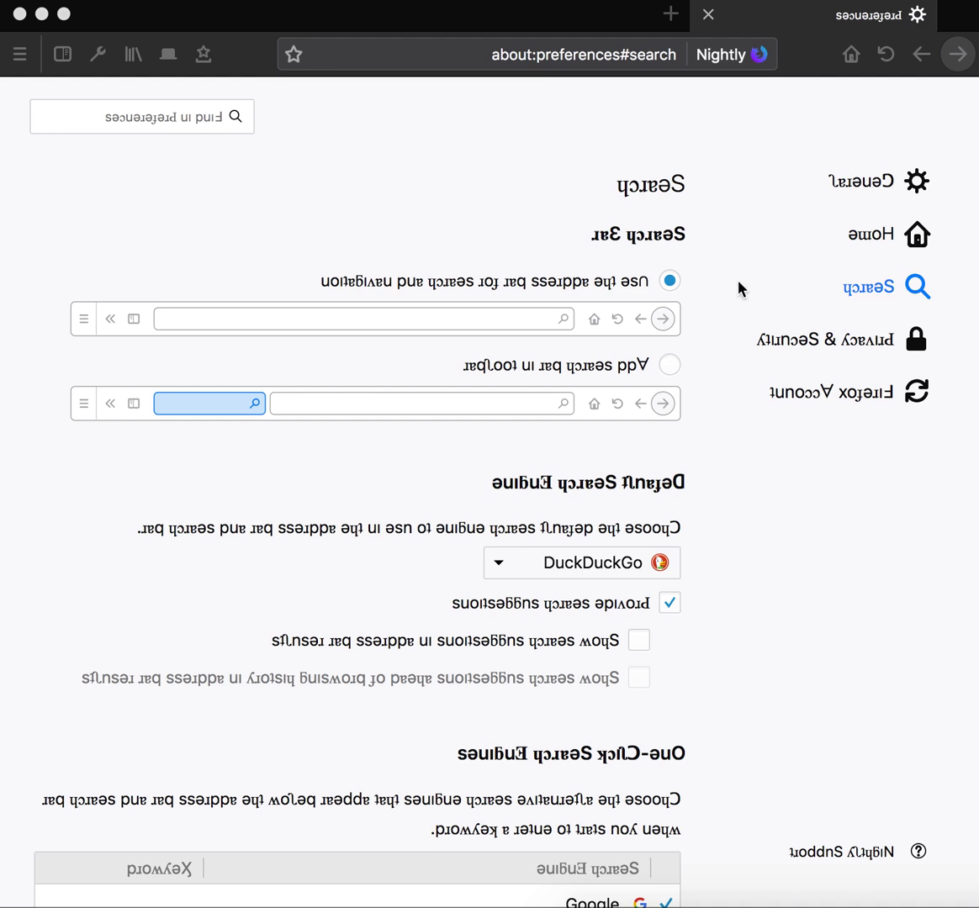
- In the mirrored bidi sidebar, visit General, then Search, then General again
click(882, 189)
scroll(568, 493, down, 5)
scroll(568, 493, down, 5)
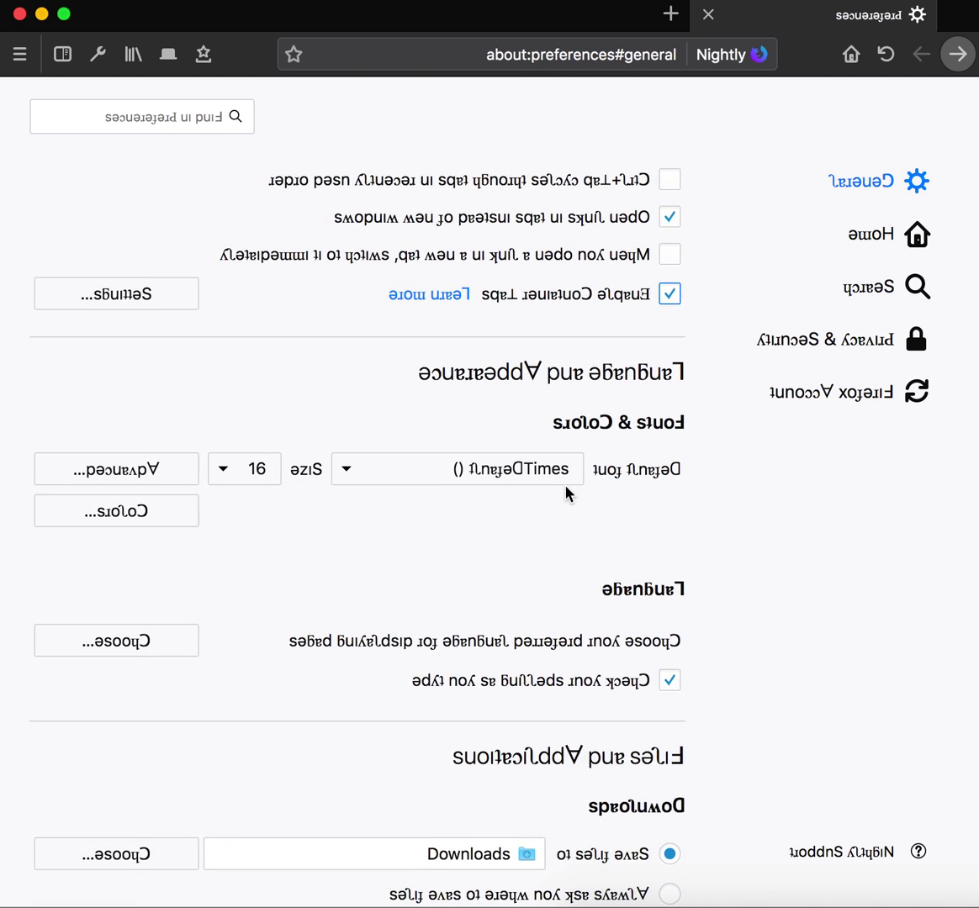
scroll(568, 493, down, 3)
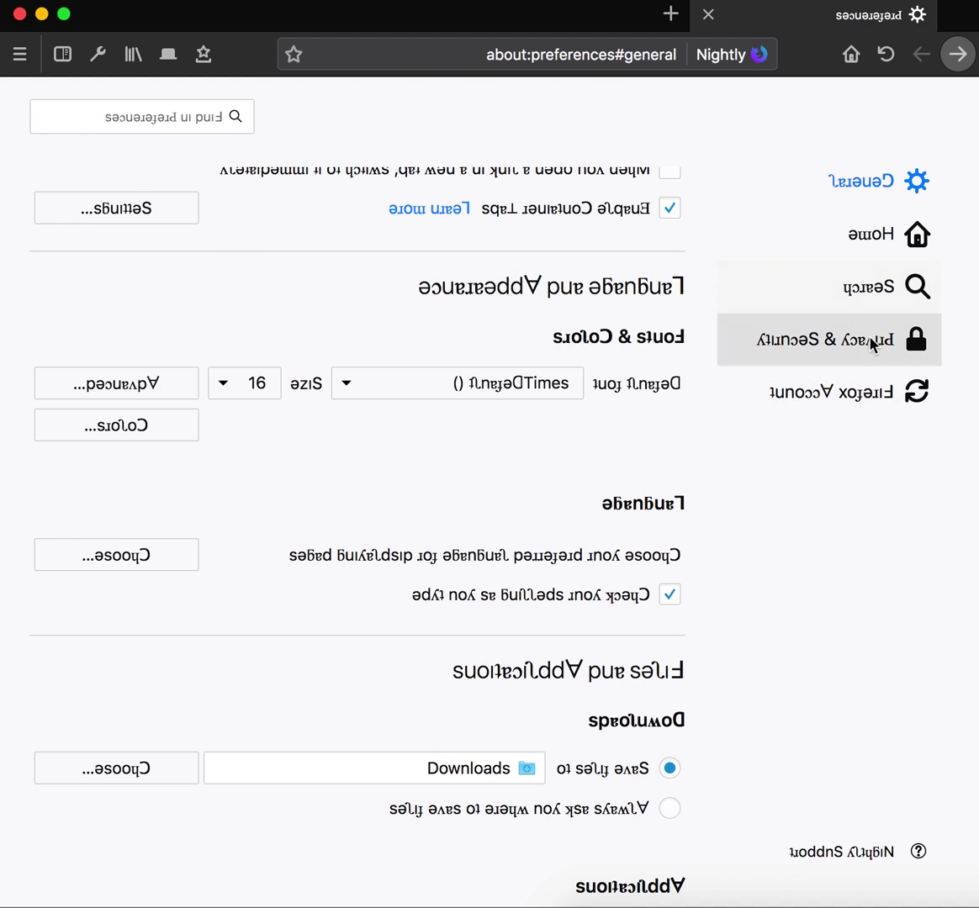
click(866, 287)
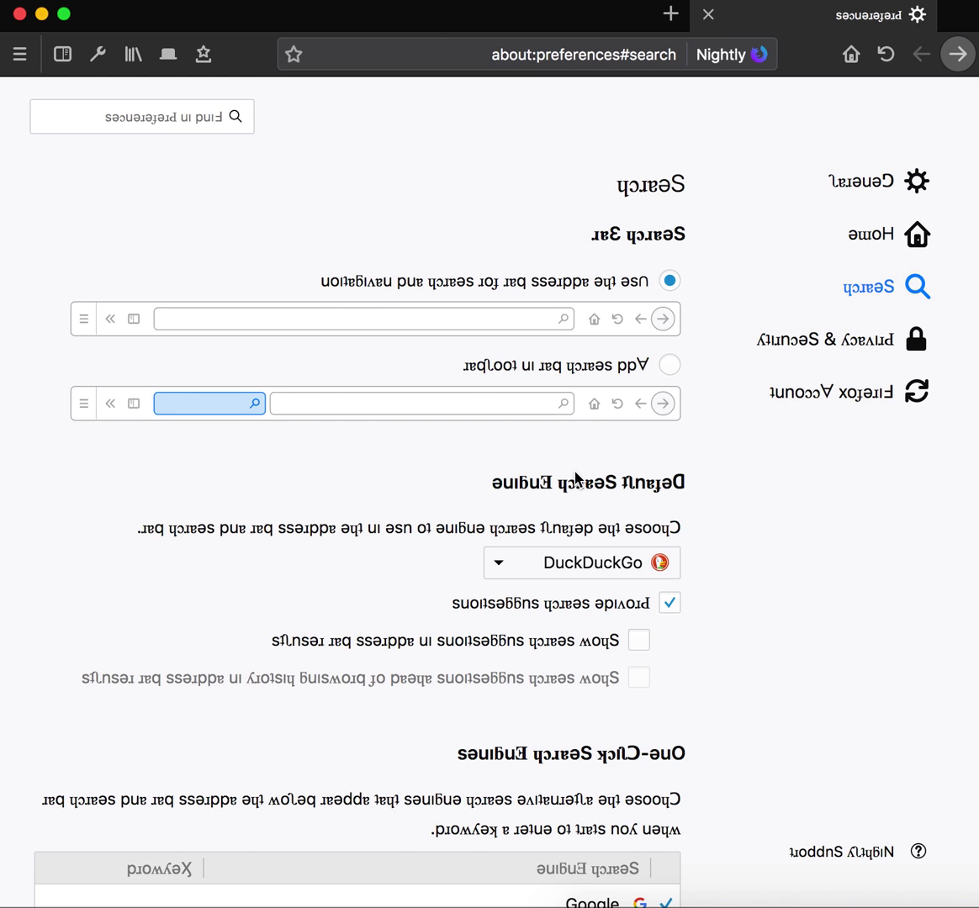
scroll(577, 479, down, 3)
scroll(589, 547, down, 2)
scroll(600, 606, down, 5)
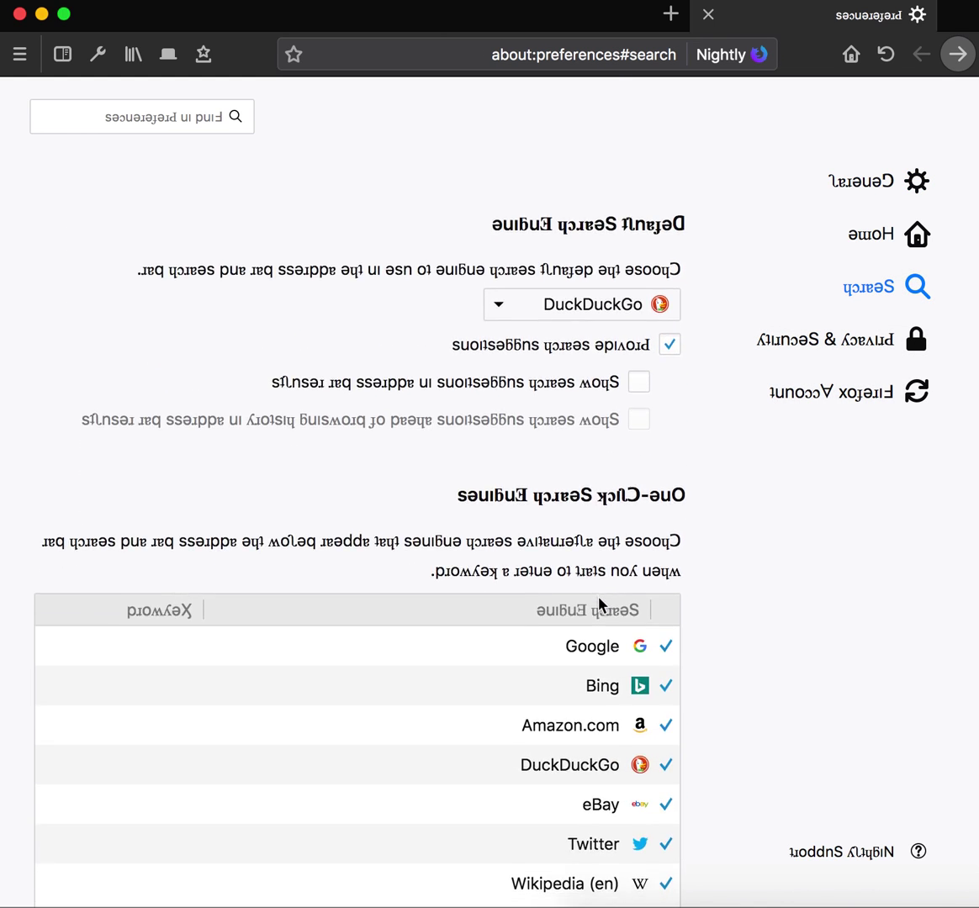
scroll(600, 606, down, 1)
scroll(559, 515, up, 2)
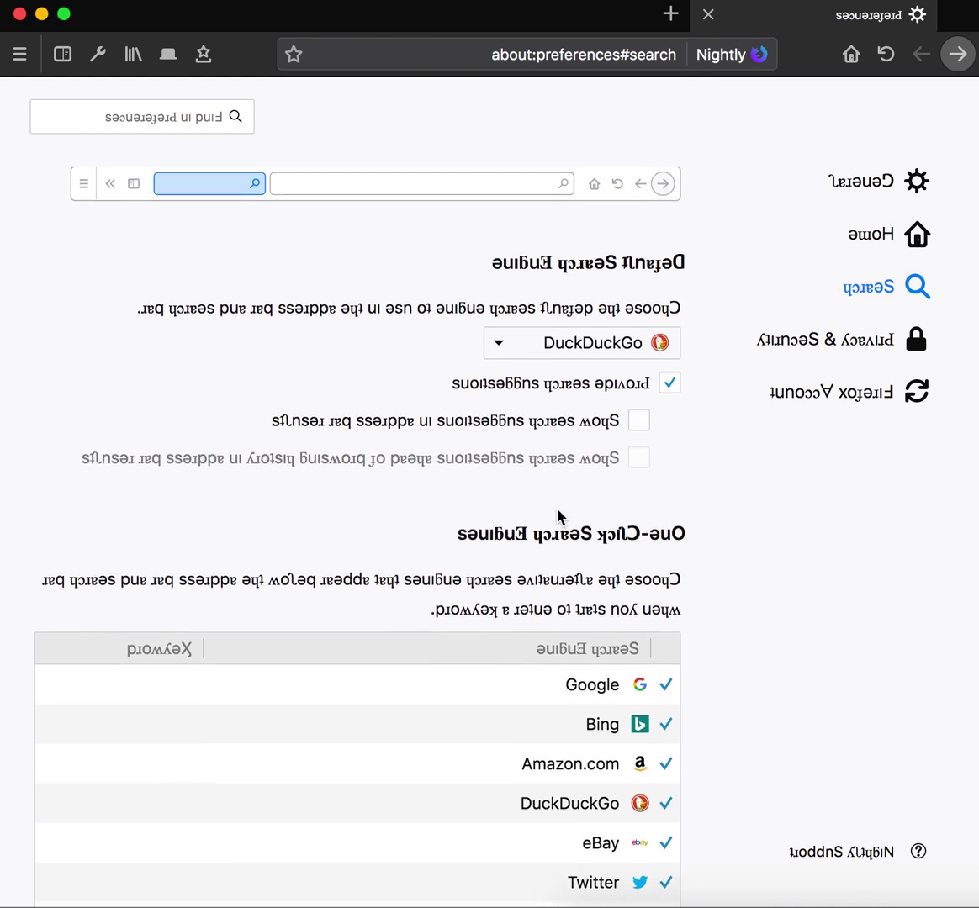
scroll(559, 516, up, 3)
scroll(559, 516, up, 2)
scroll(572, 496, up, 1)
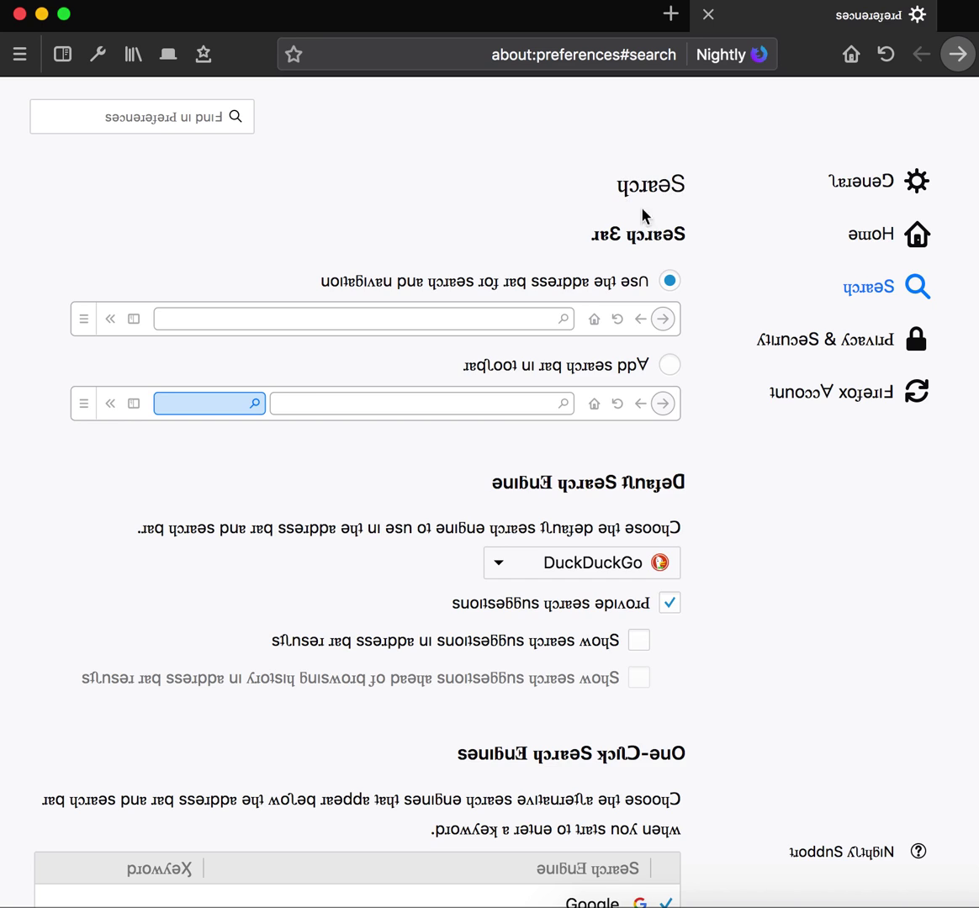
click(874, 182)
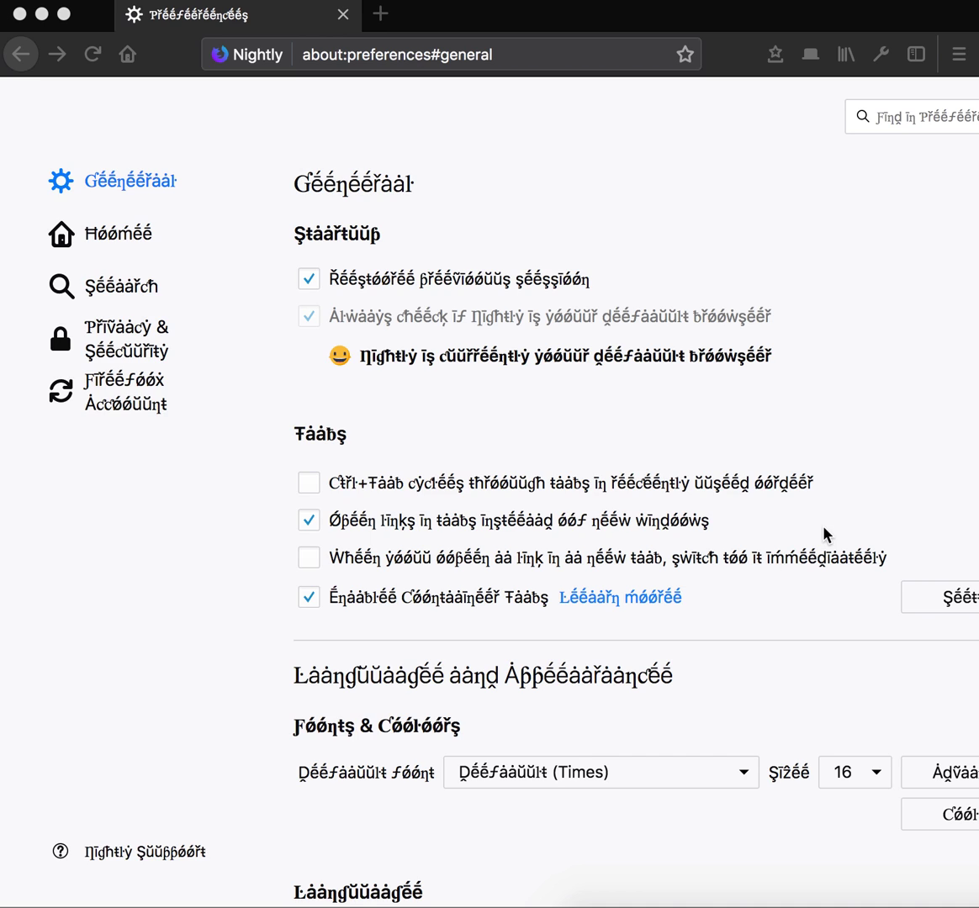
scroll(825, 534, down, 2)
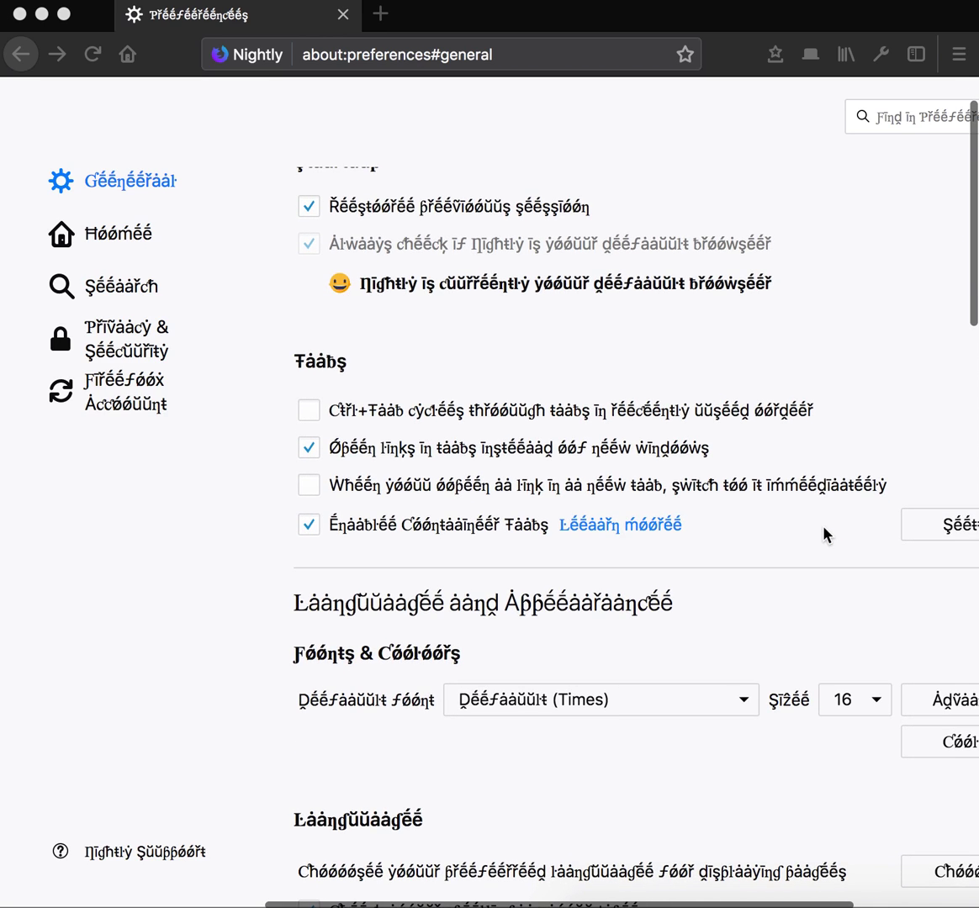